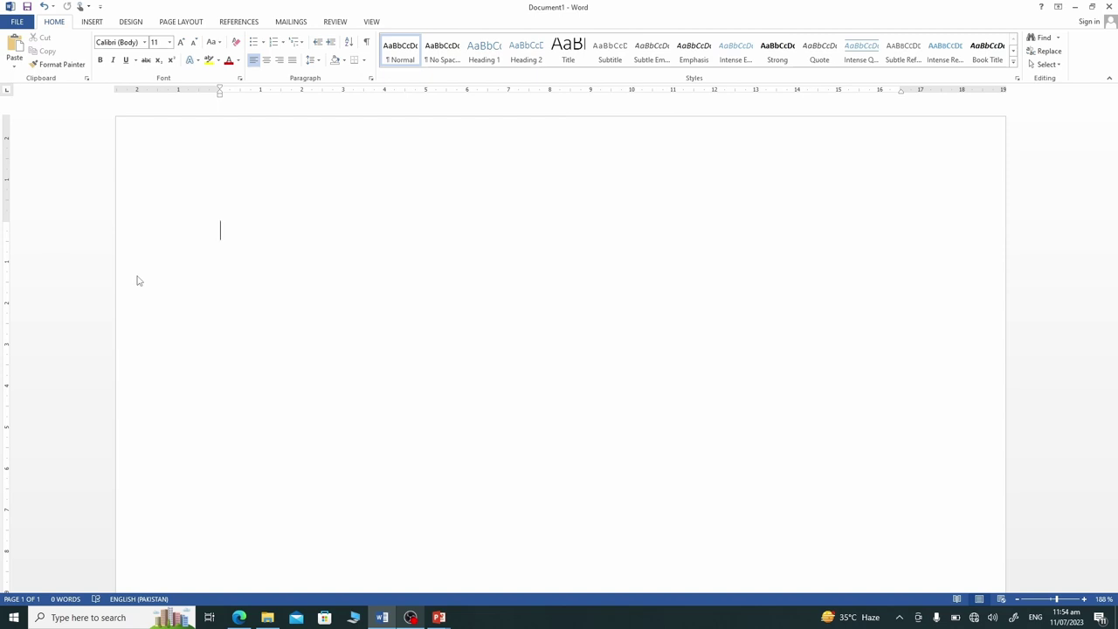
Step: Switch the ribbon to the Insert tab in the blank document
{"action": "left_click", "coordinate": [93, 23]}
Step: Insert a Stock chart of the High-Low-Close type into the document
{"action": "left_click", "coordinate": [233, 63]}
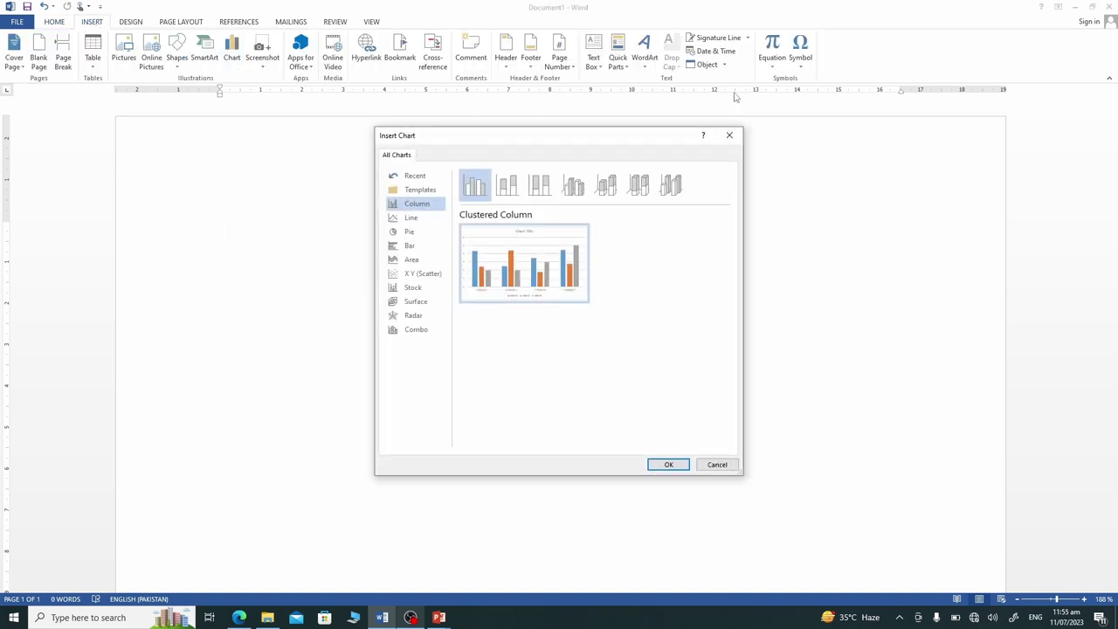
{"action": "left_click", "coordinate": [413, 288]}
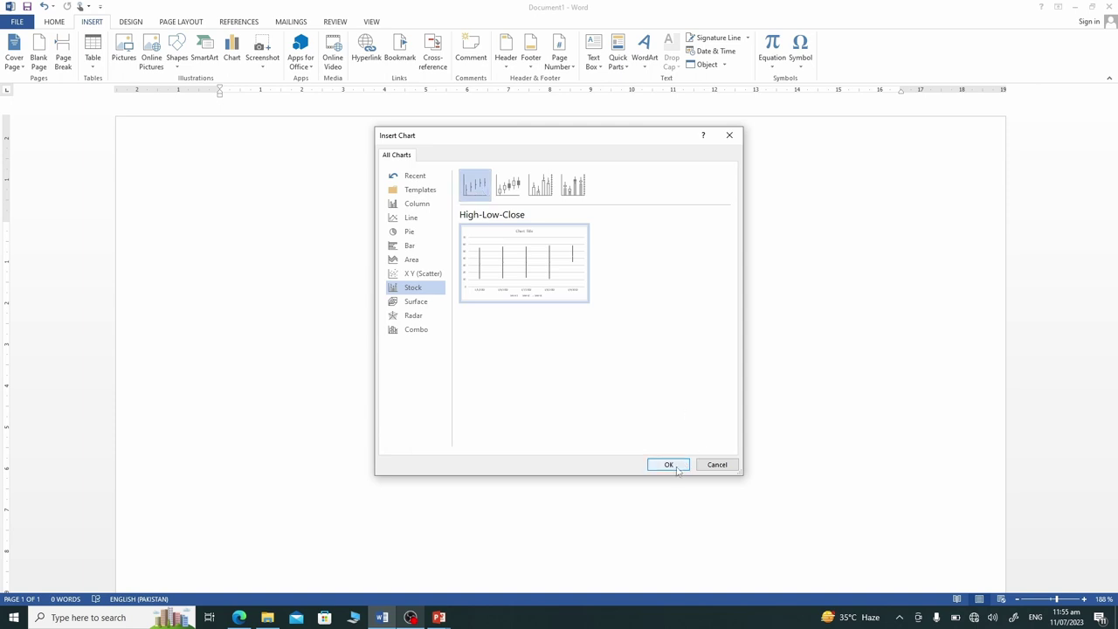
{"action": "left_click", "coordinate": [673, 465]}
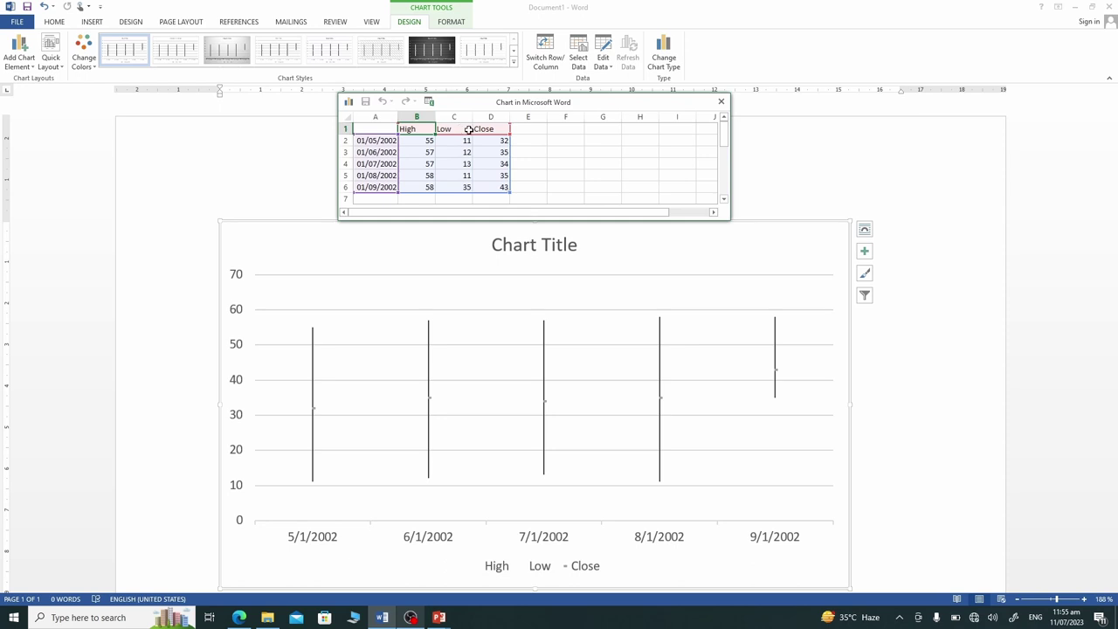
Step: Relabel the first category January with High 50, Low 20 and Close 40
{"action": "key", "text": "ctrl+shift+End"}
{"action": "left_click", "coordinate": [370, 140]}
{"action": "type", "text": "January"}
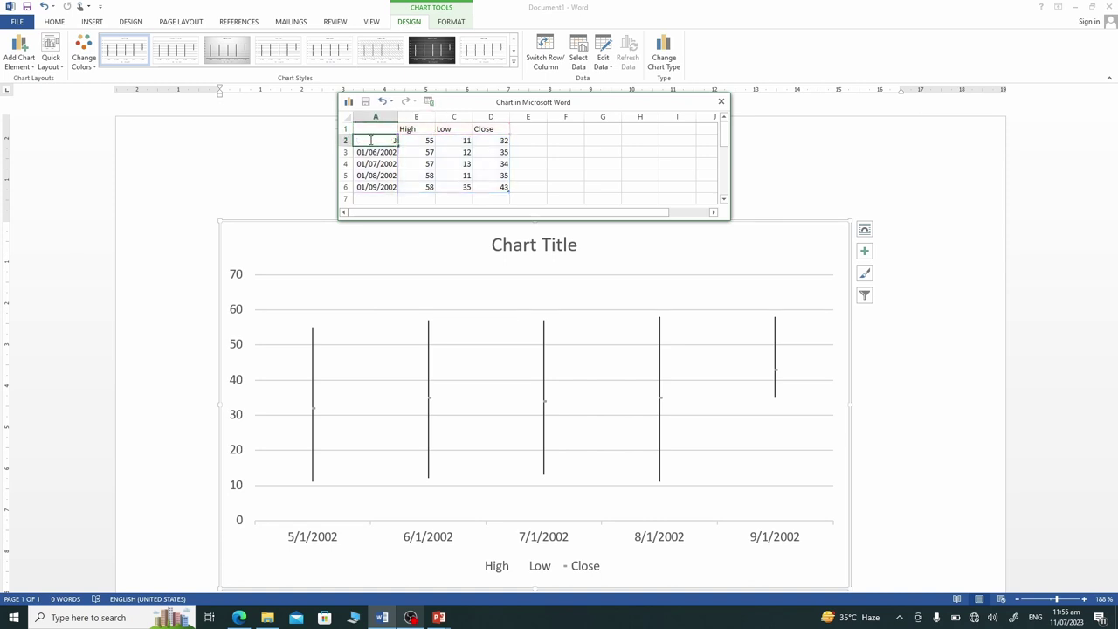
{"action": "key", "text": "Tab"}
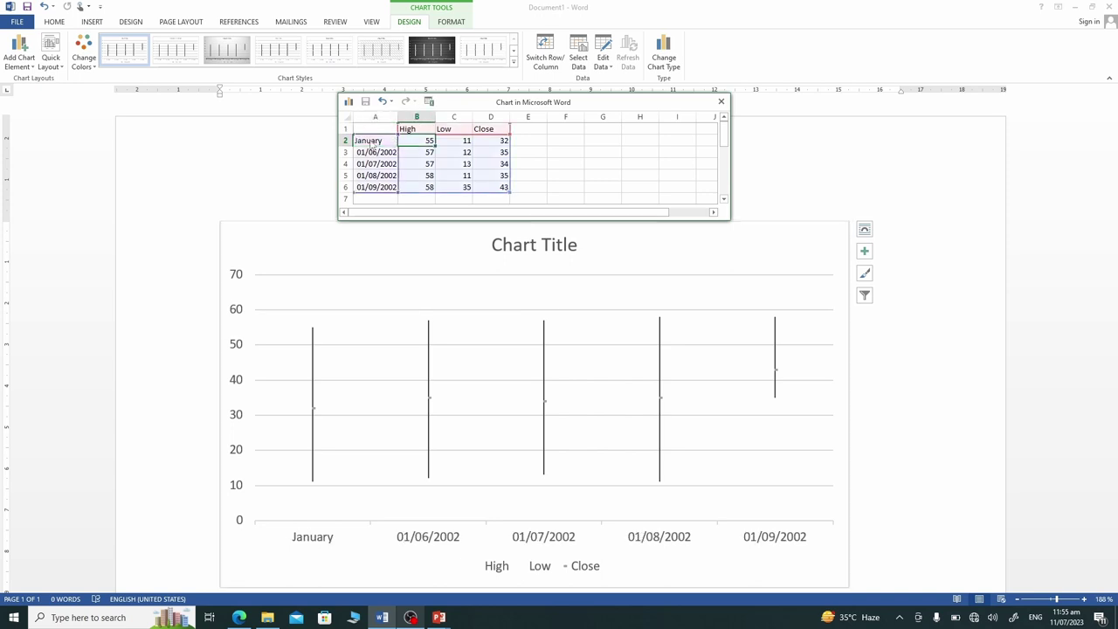
{"action": "type", "text": "50"}
{"action": "key", "text": "Tab"}
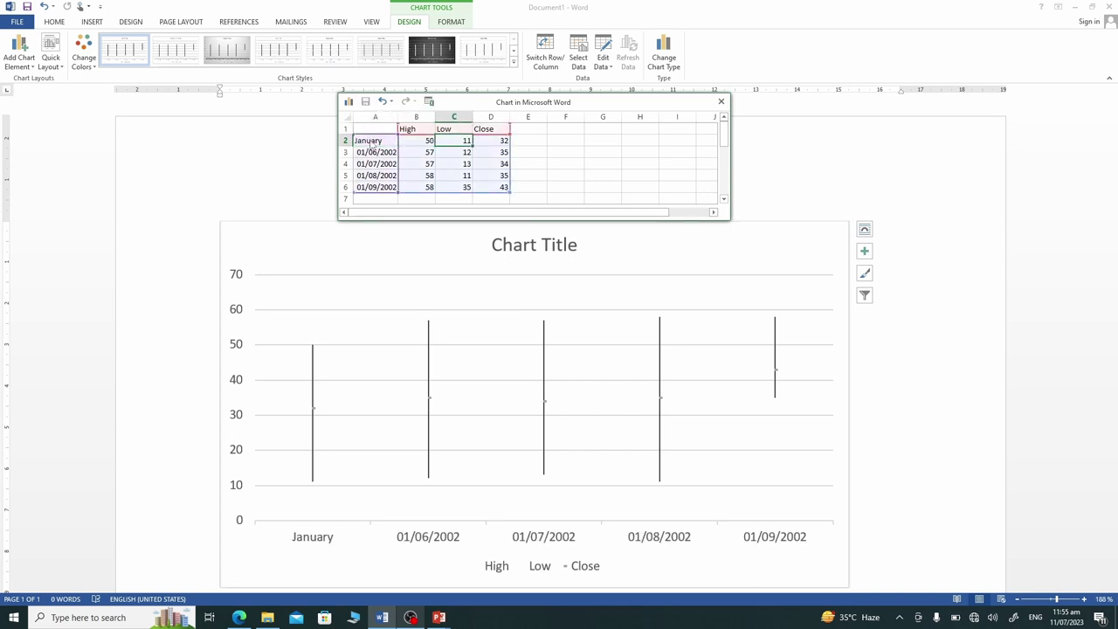
{"action": "type", "text": "20"}
{"action": "key", "text": "Tab"}
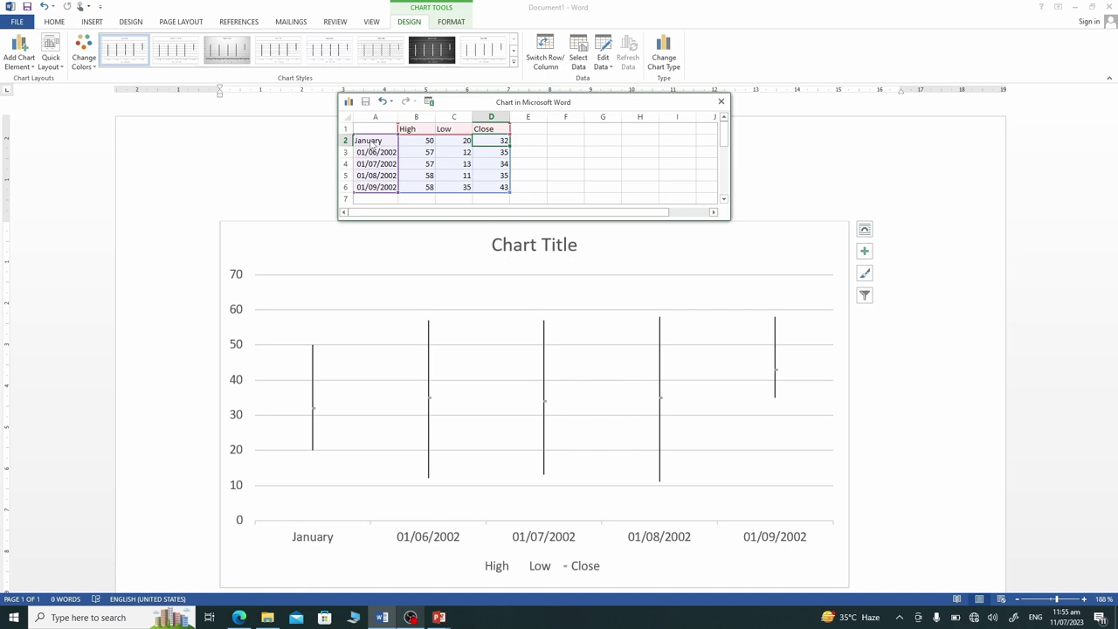
{"action": "type", "text": "40"}
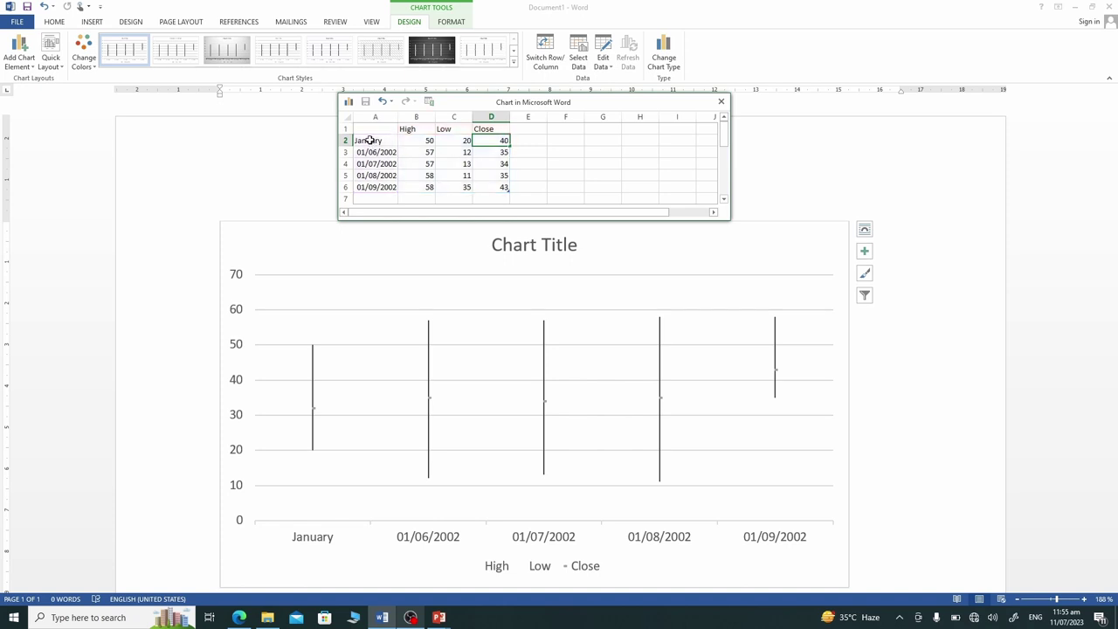
{"action": "left_click", "coordinate": [369, 152]}
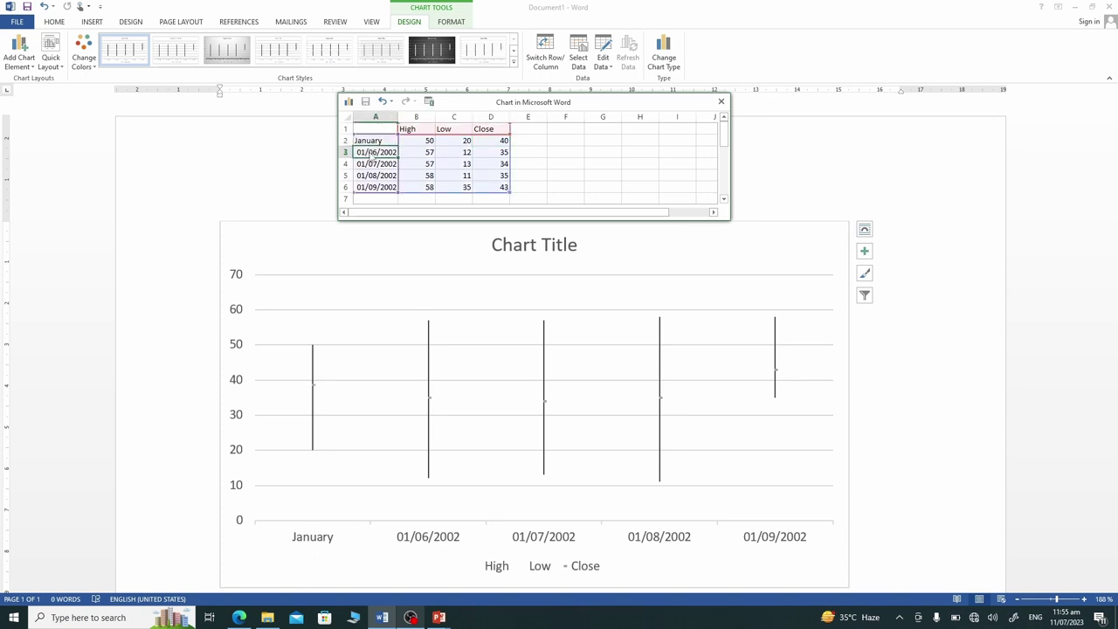
Step: Enter Febraury as the second category with High 45, Low 10 and Close 40
{"action": "type", "text": "Februaraury"}
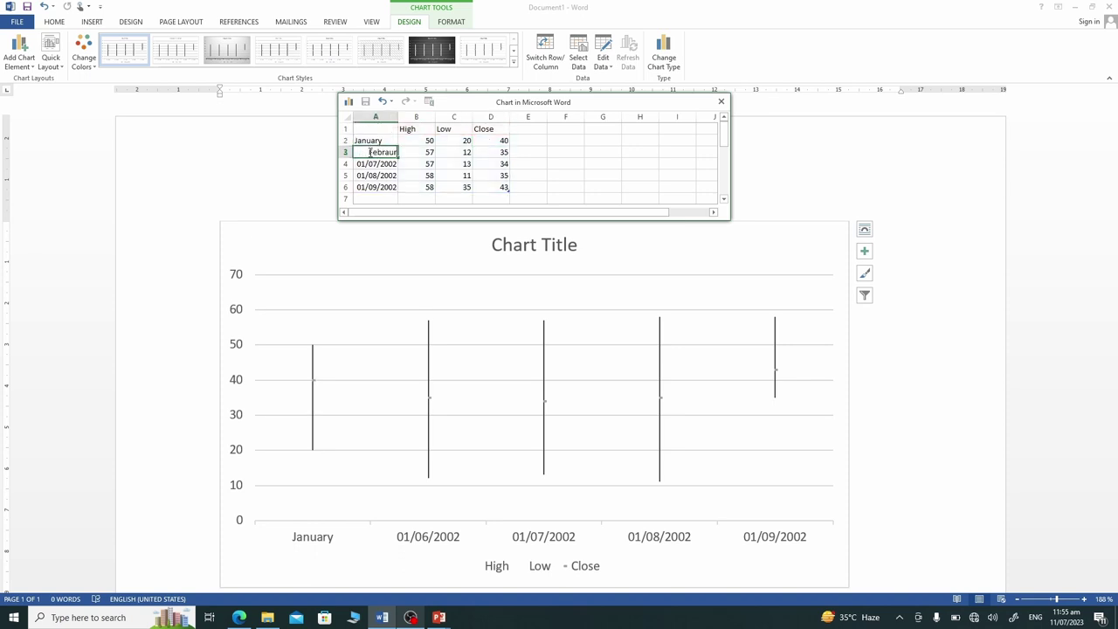
{"action": "key", "text": "Tab"}
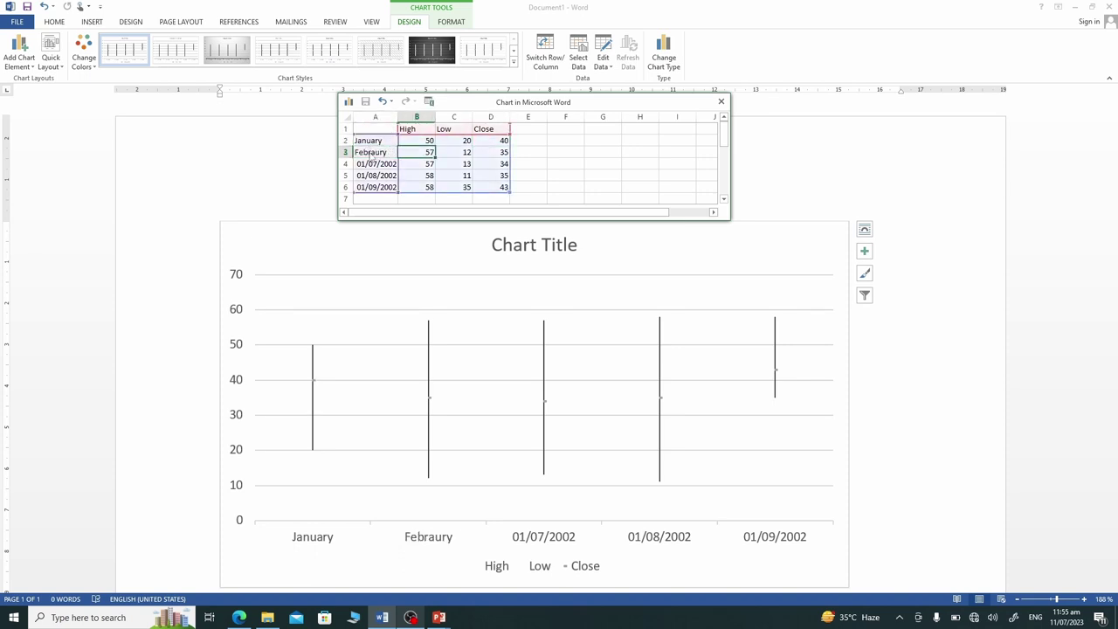
{"action": "type", "text": "45"}
{"action": "key", "text": "Tab"}
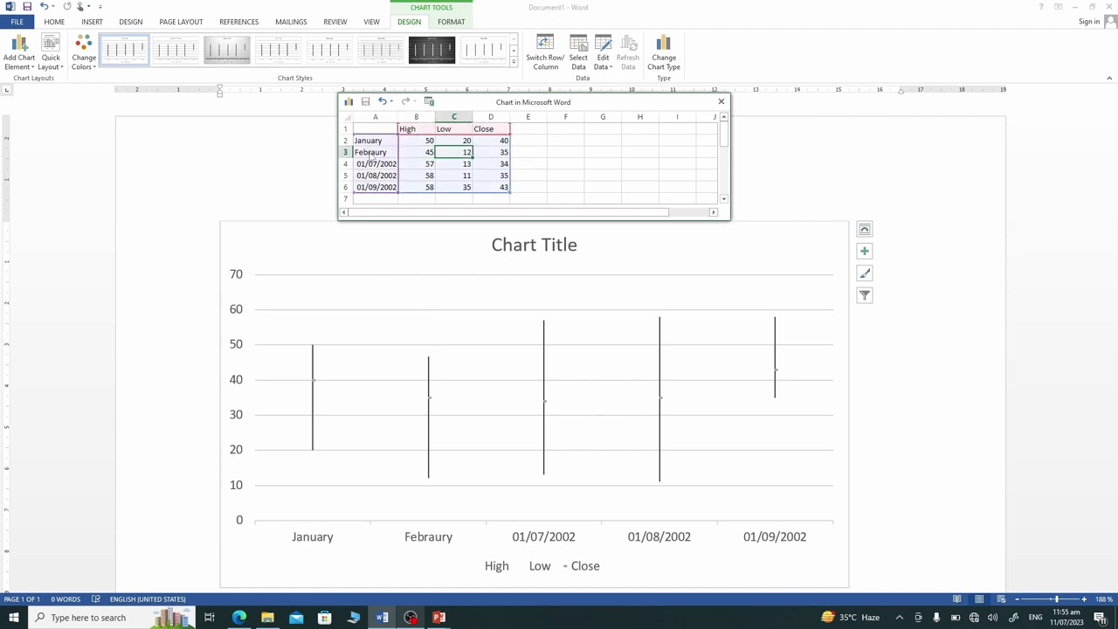
{"action": "type", "text": "10"}
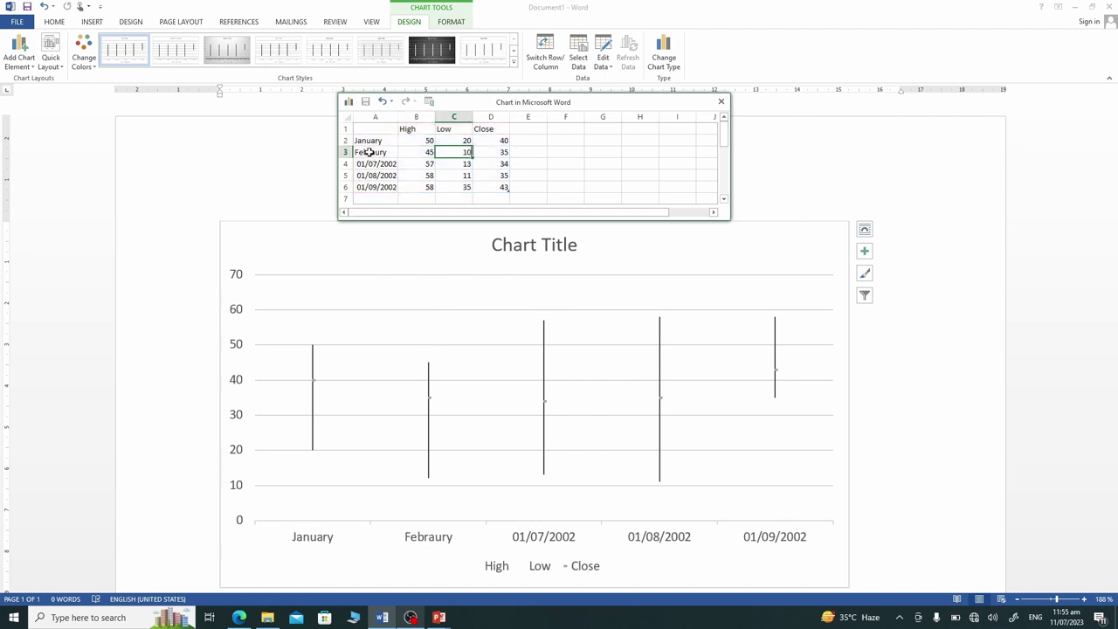
{"action": "key", "text": "Tab"}
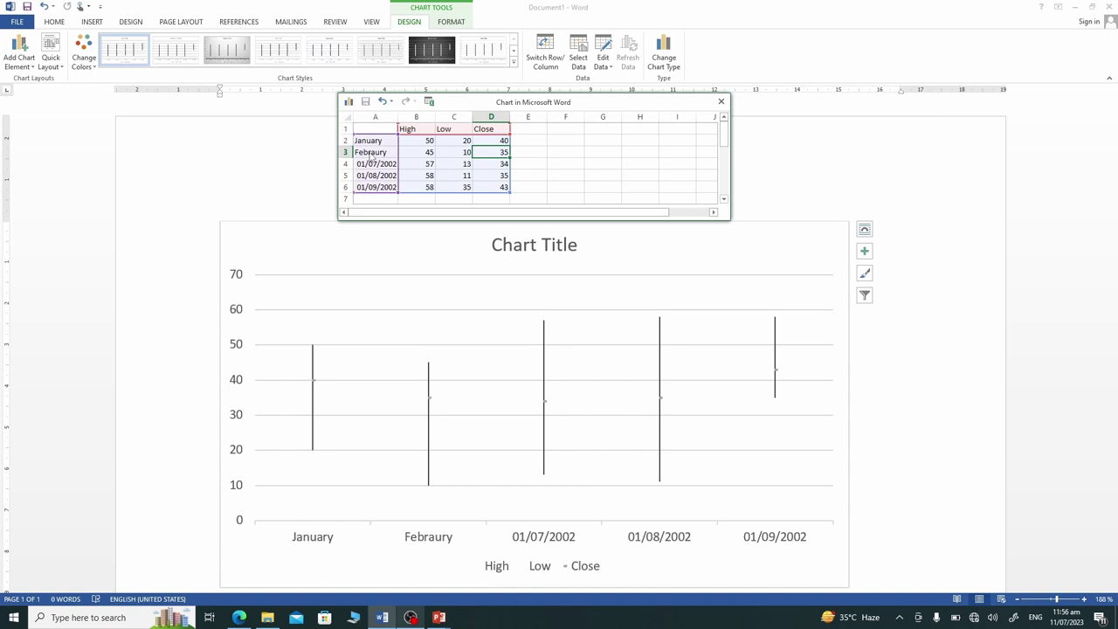
{"action": "type", "text": "4"}
{"action": "type", "text": "0"}
{"action": "key", "text": "Return"}
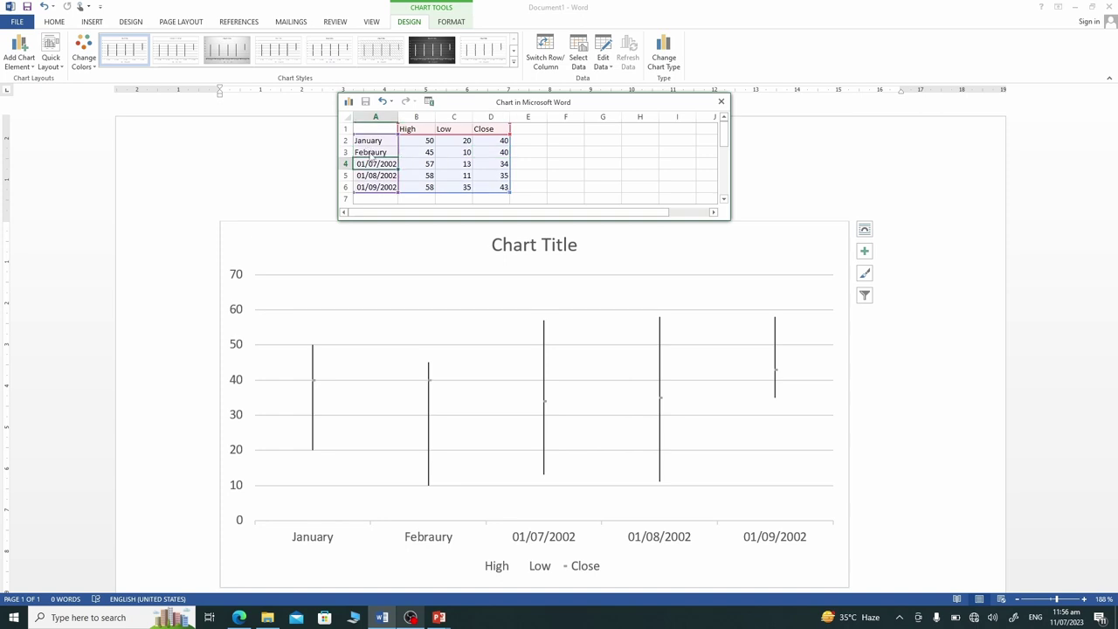
Step: Enter March as the third category with High 60 and Low 25
{"action": "type", "text": "March"}
{"action": "key", "text": "Tab"}
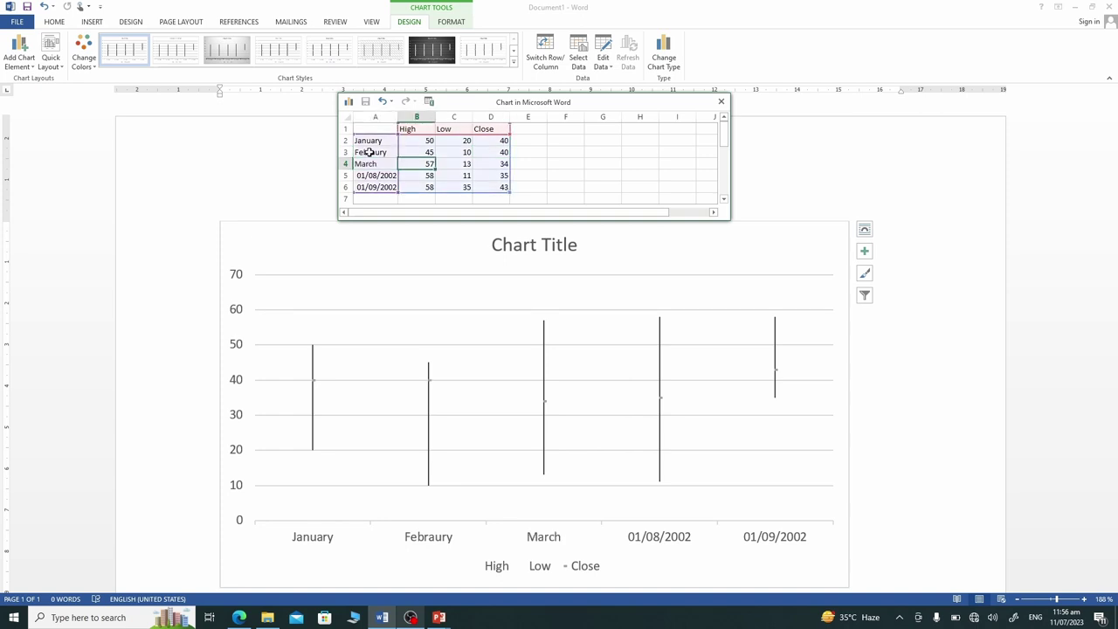
{"action": "type", "text": "6"}
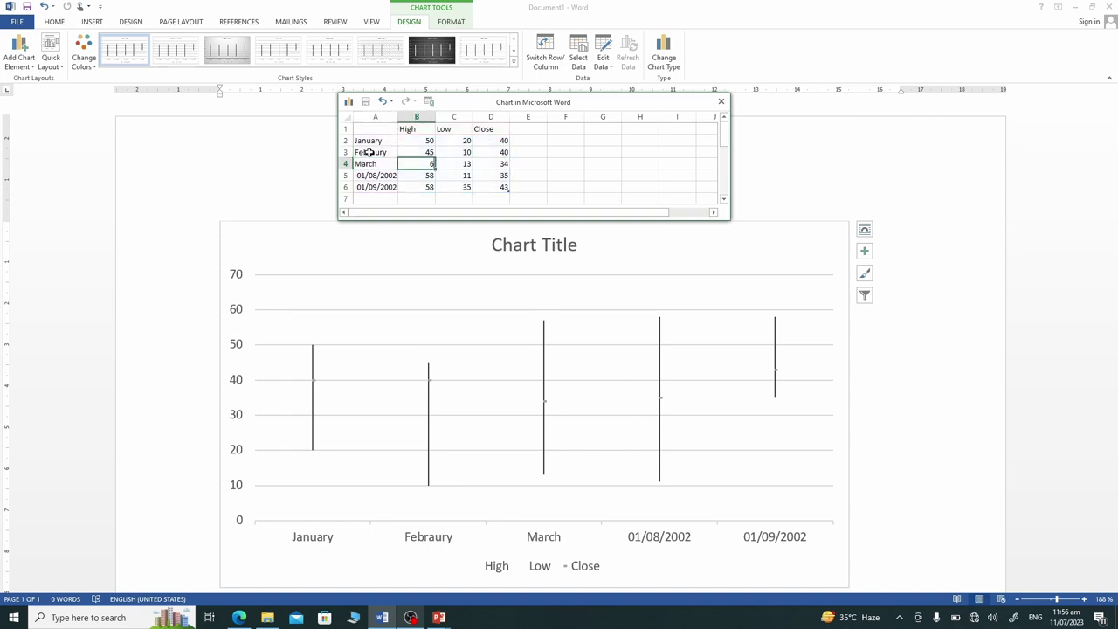
{"action": "type", "text": "0"}
{"action": "key", "text": "Tab"}
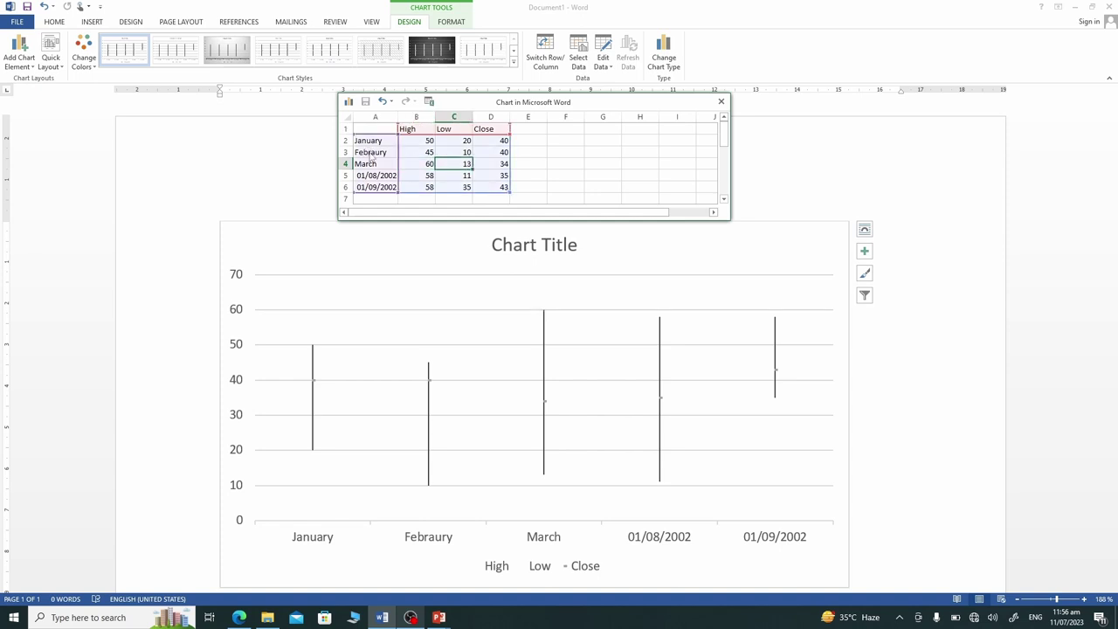
{"action": "type", "text": "25"}
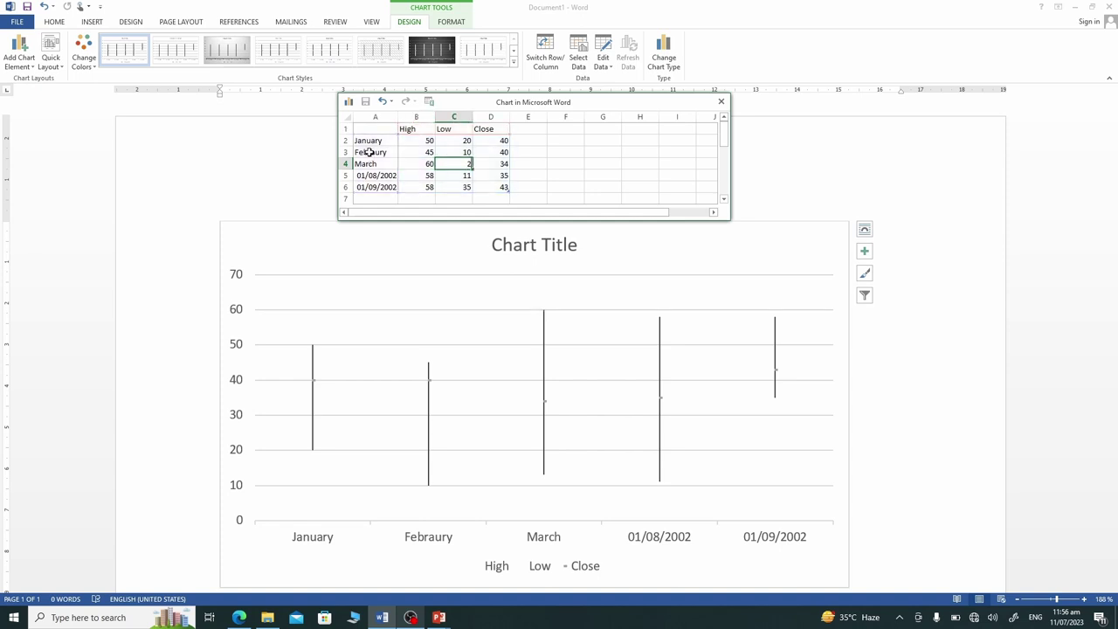
{"action": "key", "text": "Tab"}
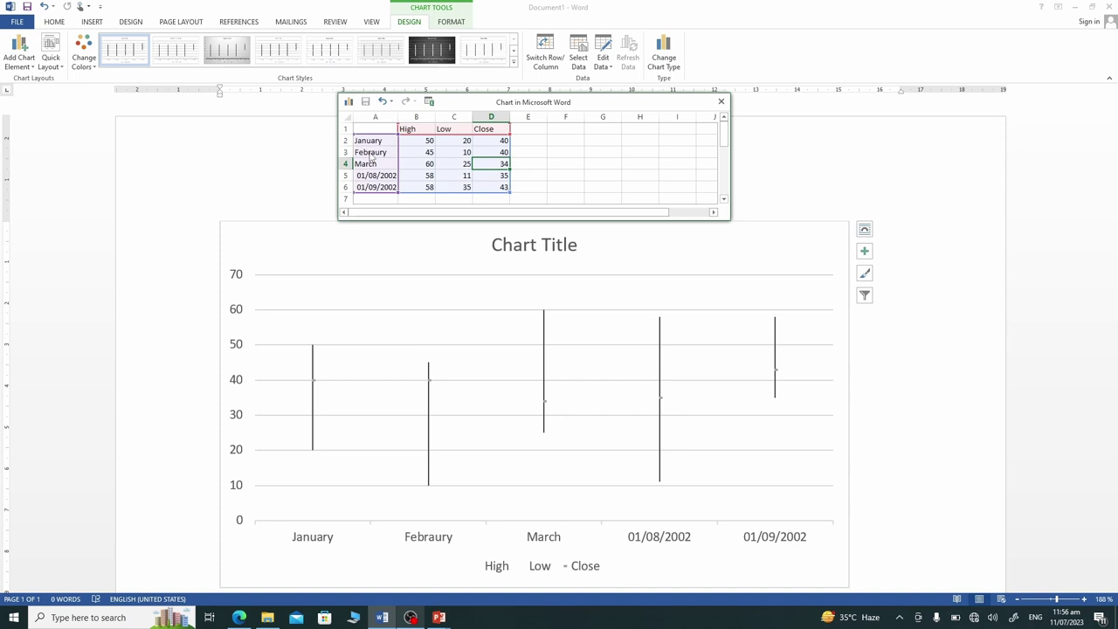
Step: Set March's close to 55 and enter April with Low 15 and Close 40
{"action": "type", "text": "55"}
{"action": "key", "text": "Return"}
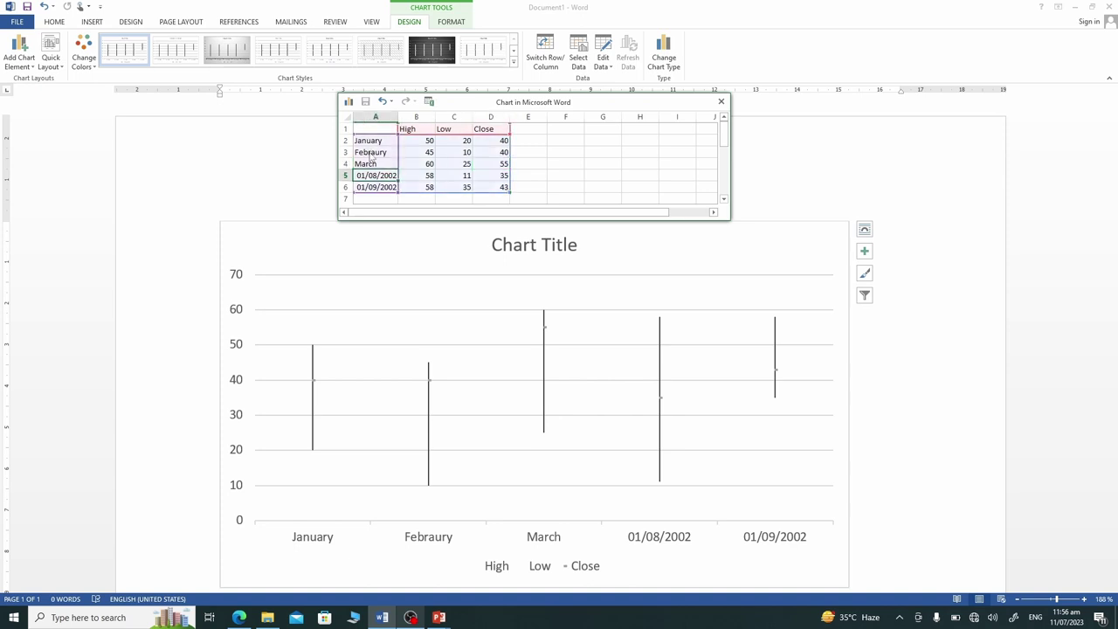
{"action": "type", "text": "April"}
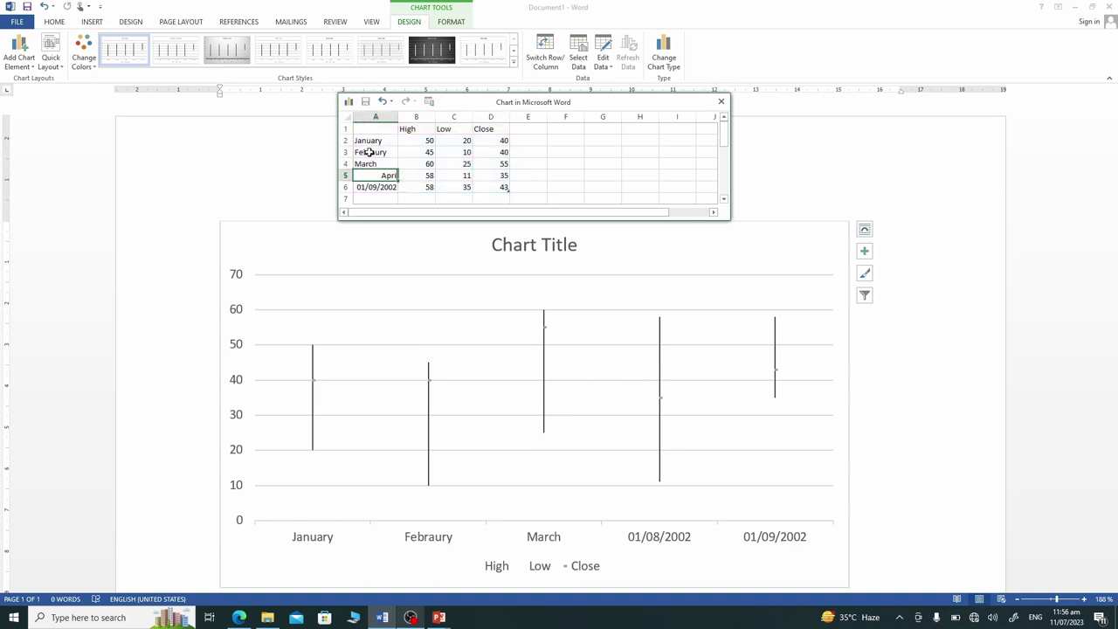
{"action": "key", "text": "Tab"}
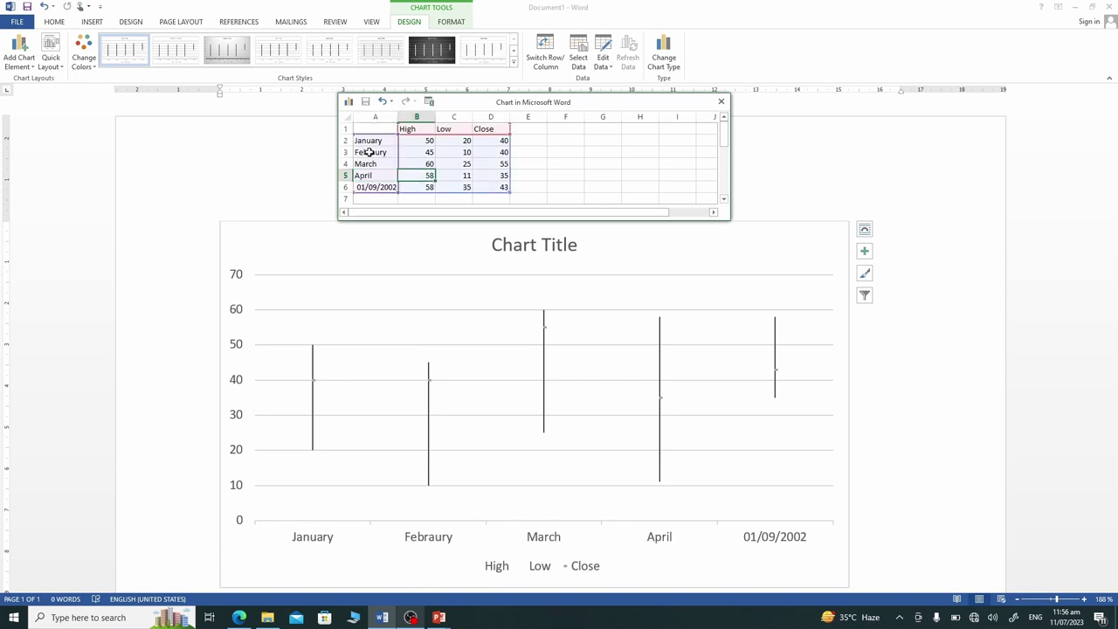
{"action": "key", "text": "Tab"}
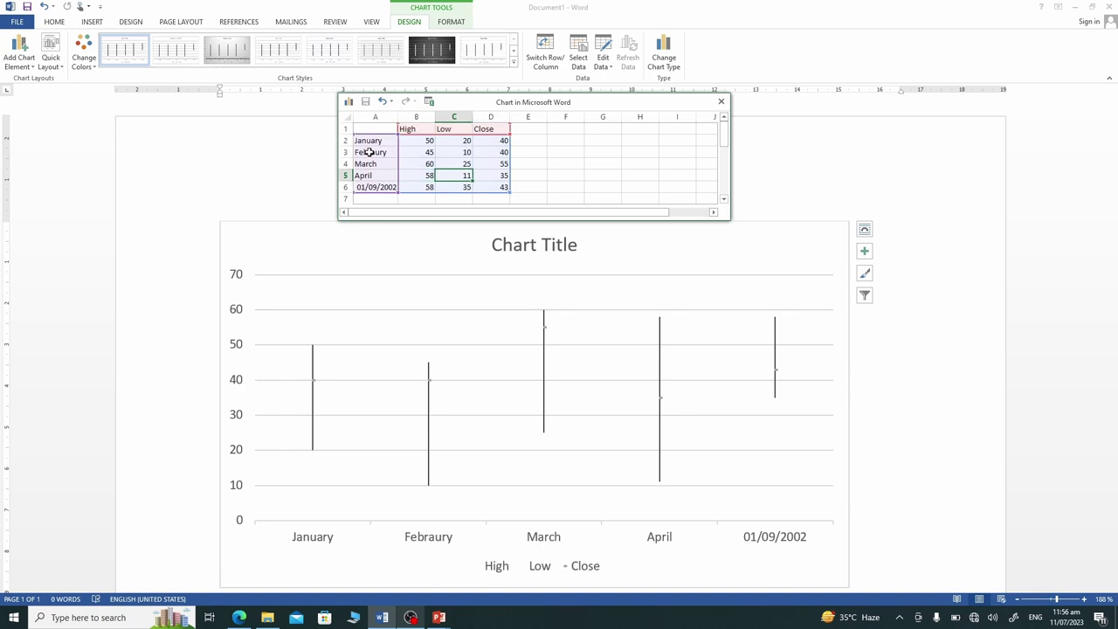
{"action": "type", "text": "15"}
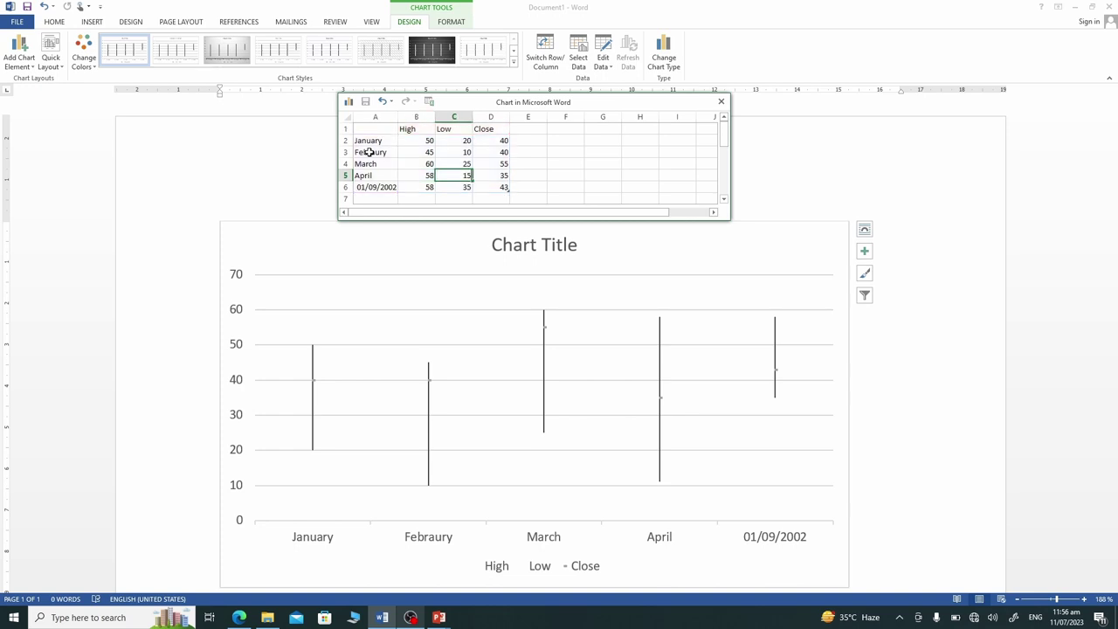
{"action": "key", "text": "Tab"}
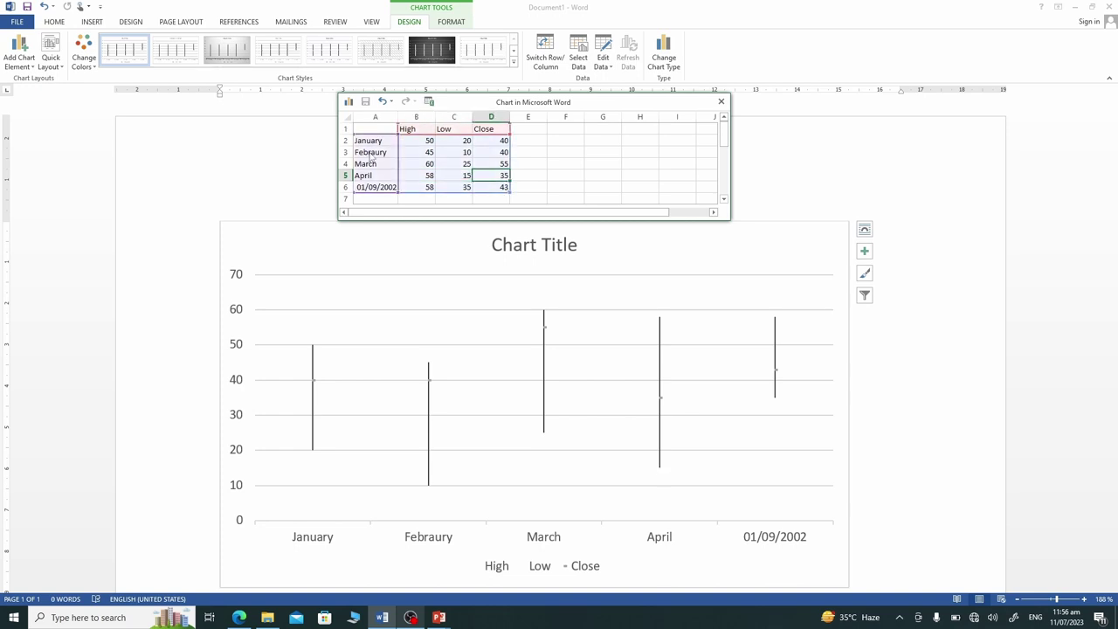
{"action": "type", "text": "40"}
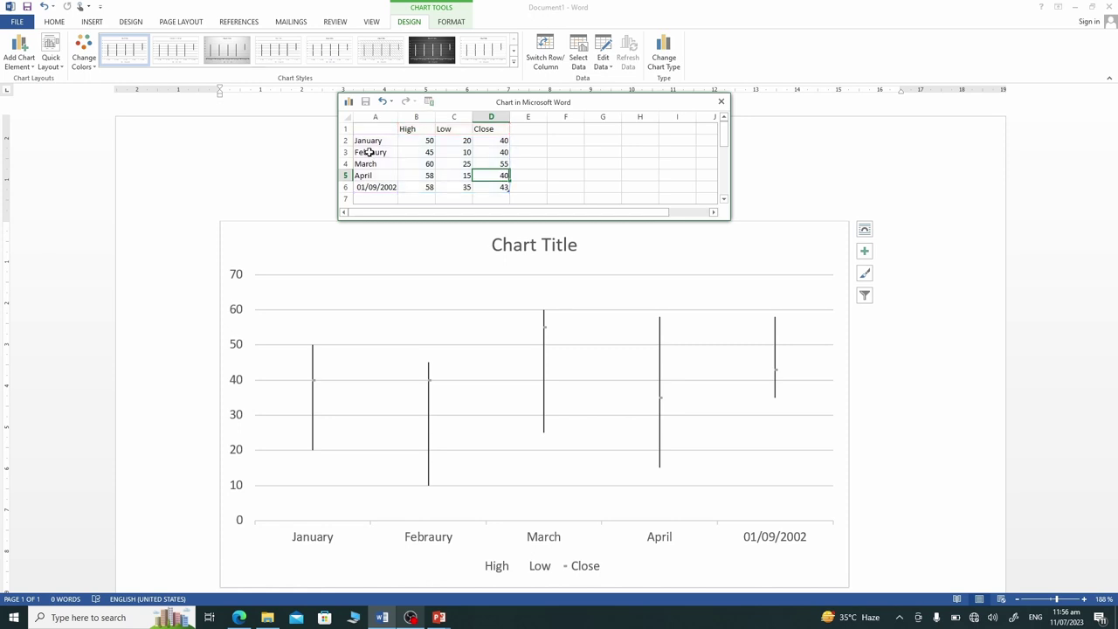
{"action": "left_click", "coordinate": [389, 187]}
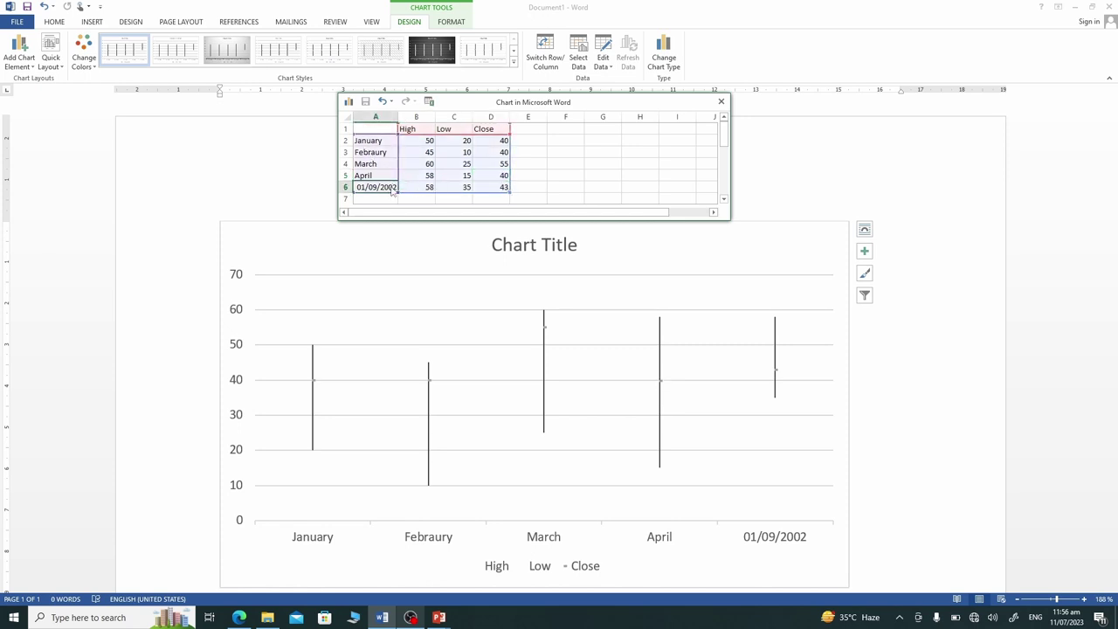
Step: Delete the 01/09/2002 row from the chart data
{"action": "left_click", "coordinate": [344, 187]}
{"action": "right_click", "coordinate": [344, 187]}
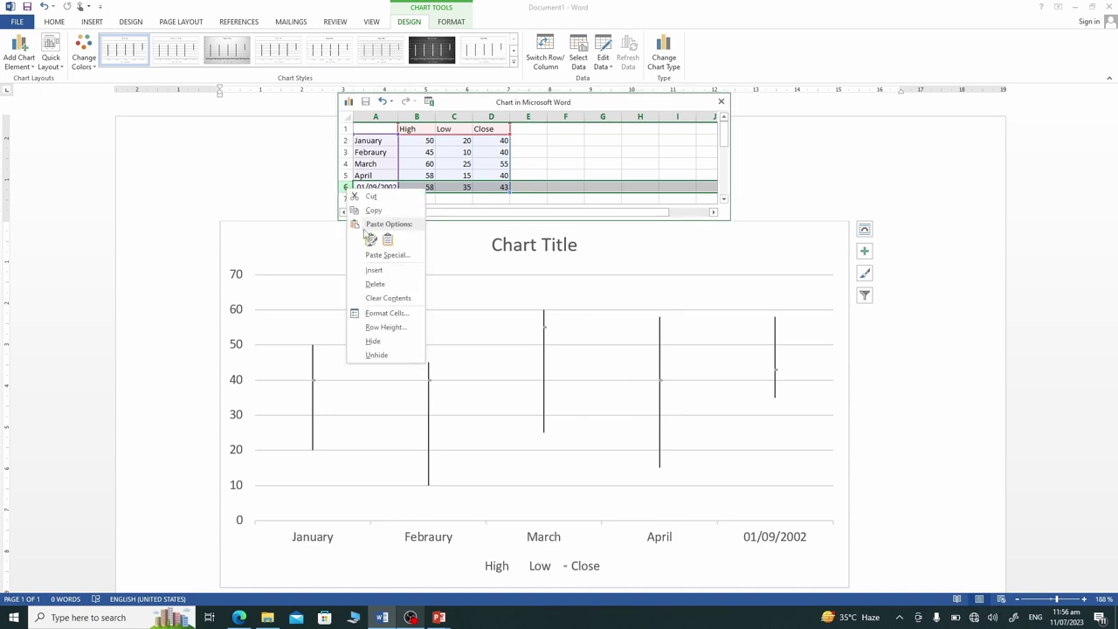
{"action": "left_click", "coordinate": [381, 286]}
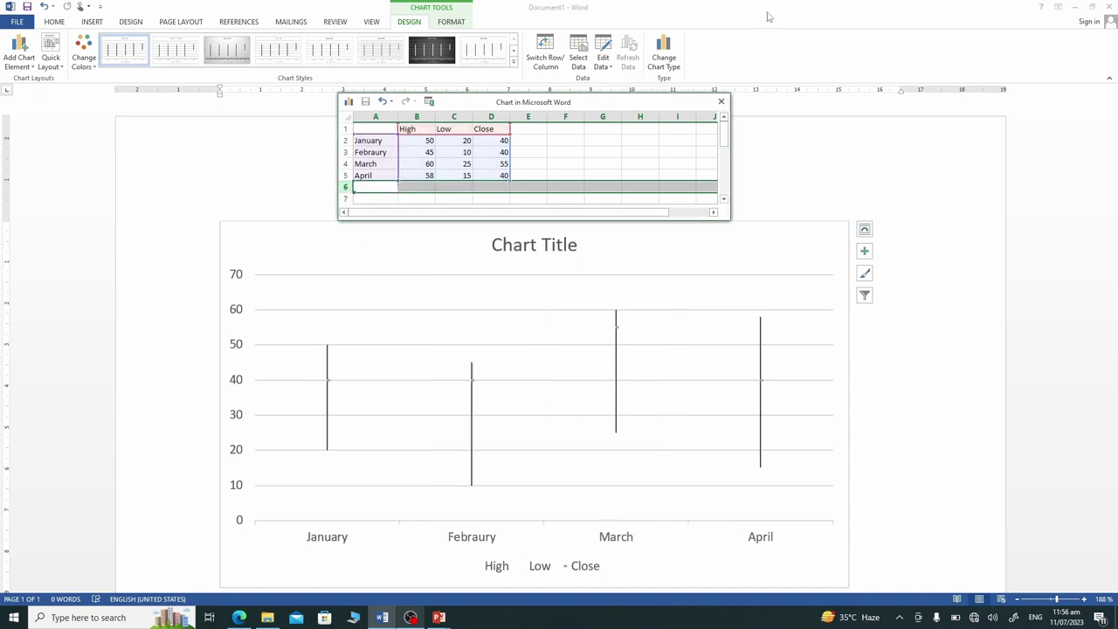
Step: Minimize the OBS Studio recorder window to reveal the Word chart
{"action": "key", "text": "alt+Tab"}
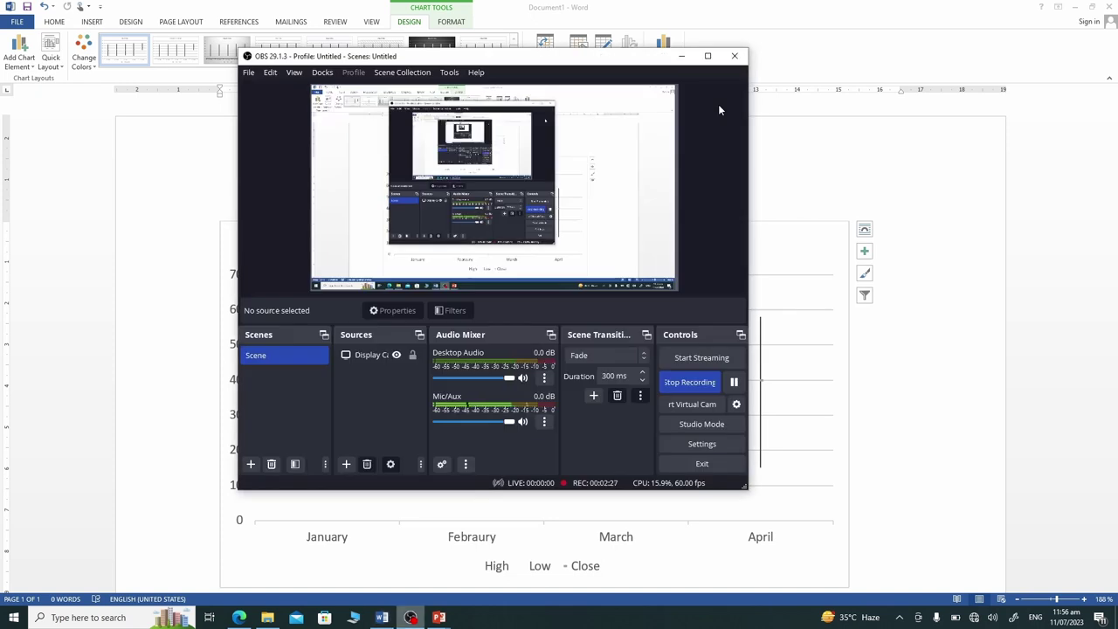
{"action": "left_click", "coordinate": [680, 58]}
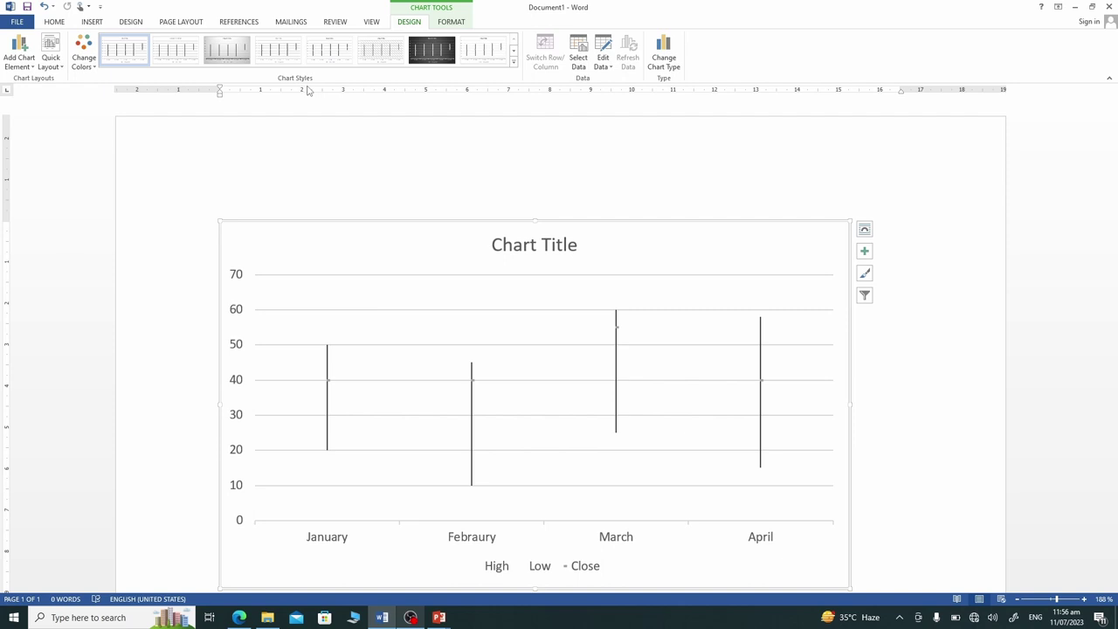
Step: Apply the dark style from the expanded Chart Styles gallery
{"action": "left_click", "coordinate": [515, 63]}
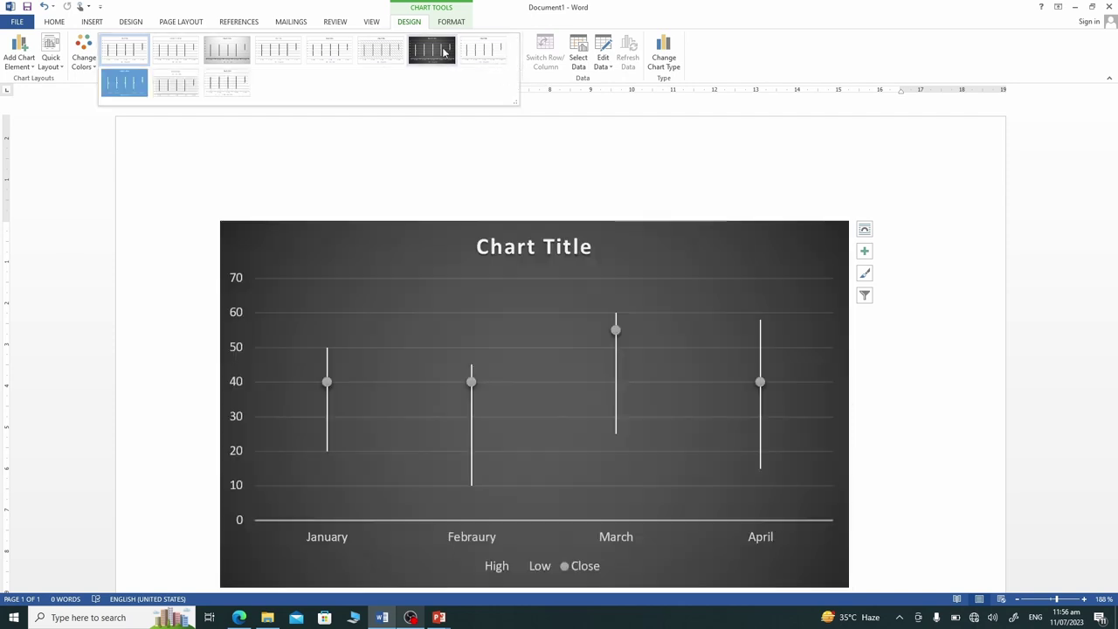
{"action": "left_click", "coordinate": [444, 52]}
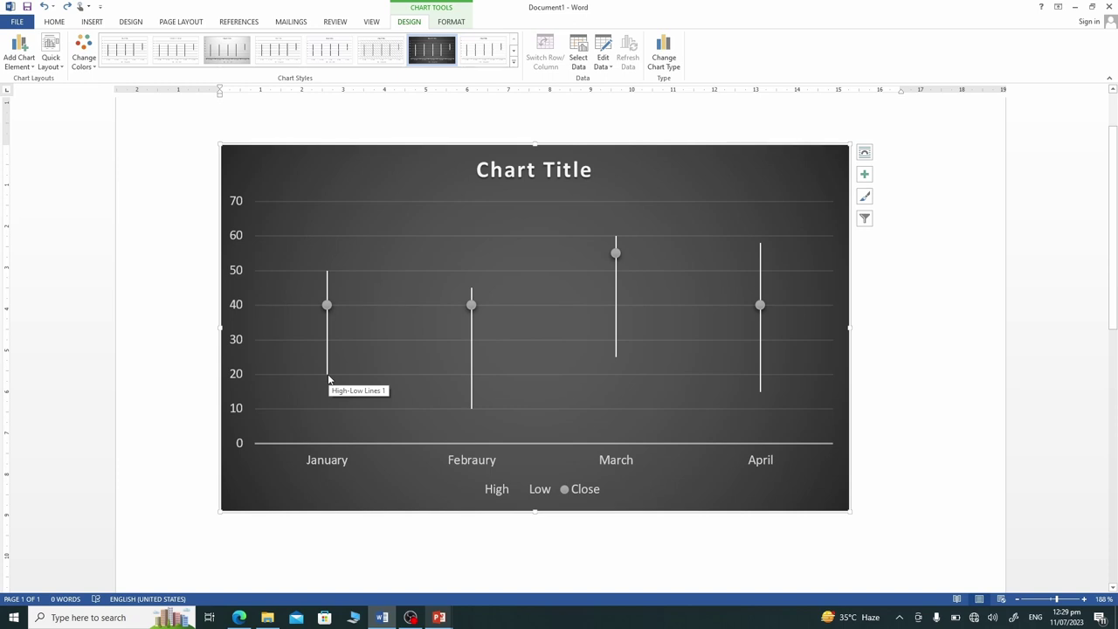
{"action": "left_click", "coordinate": [326, 305]}
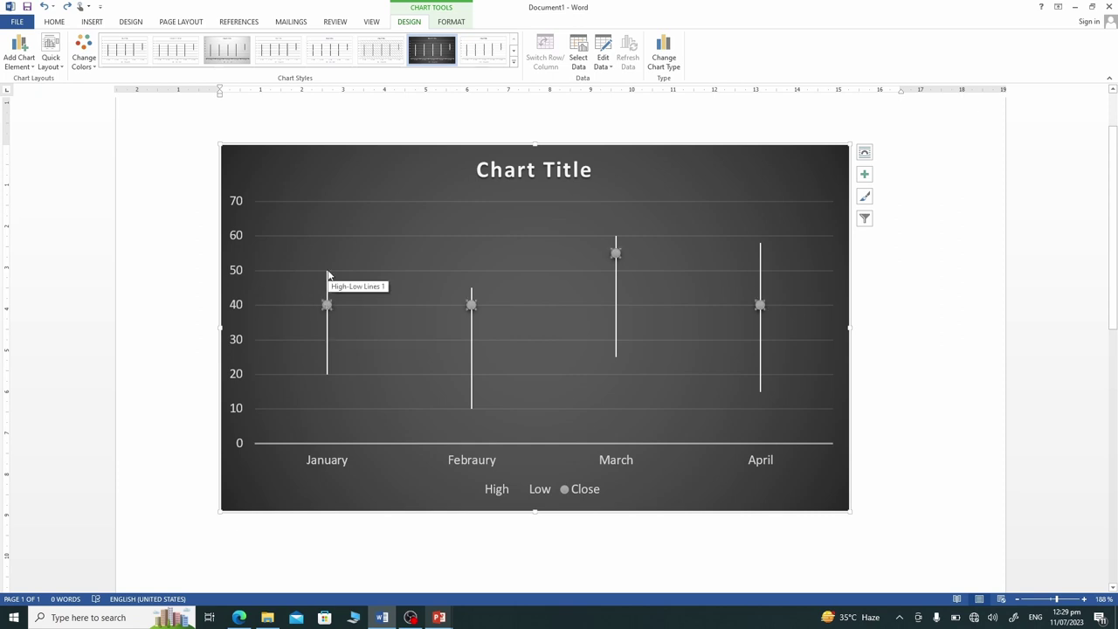
{"action": "left_click", "coordinate": [579, 425]}
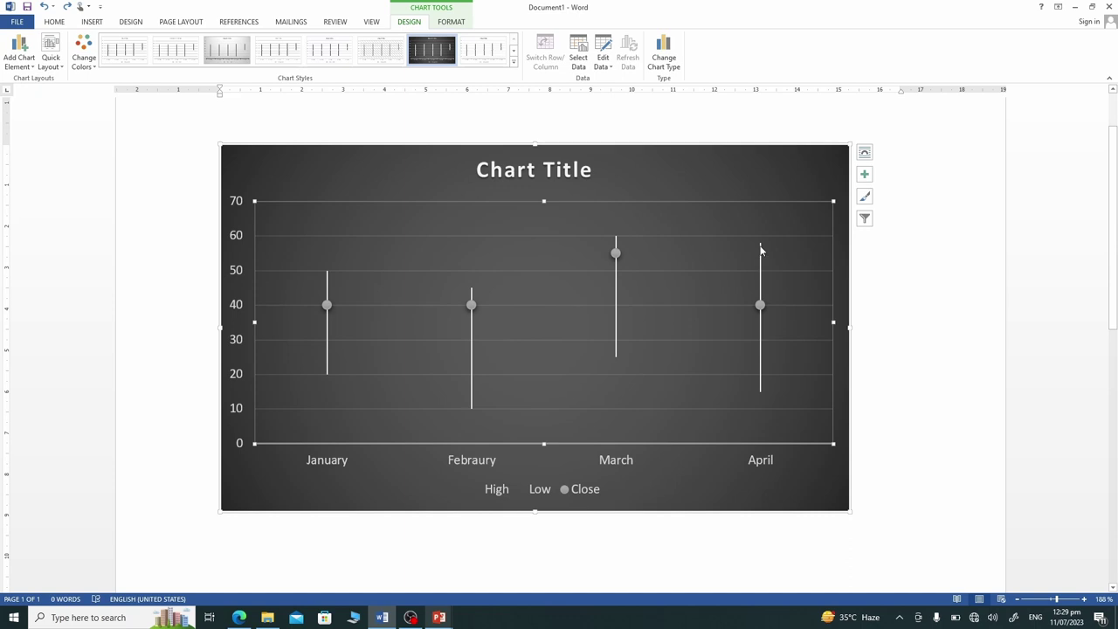
{"action": "mouse_move", "coordinate": [761, 252]}
{"action": "mouse_move", "coordinate": [617, 240]}
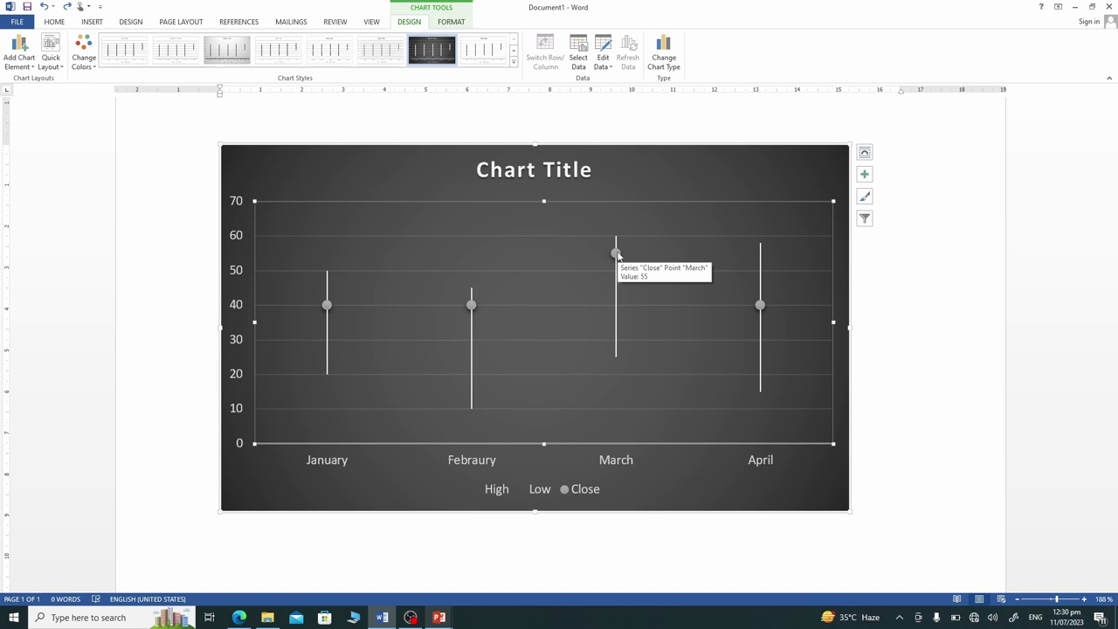
{"action": "left_click", "coordinate": [406, 480]}
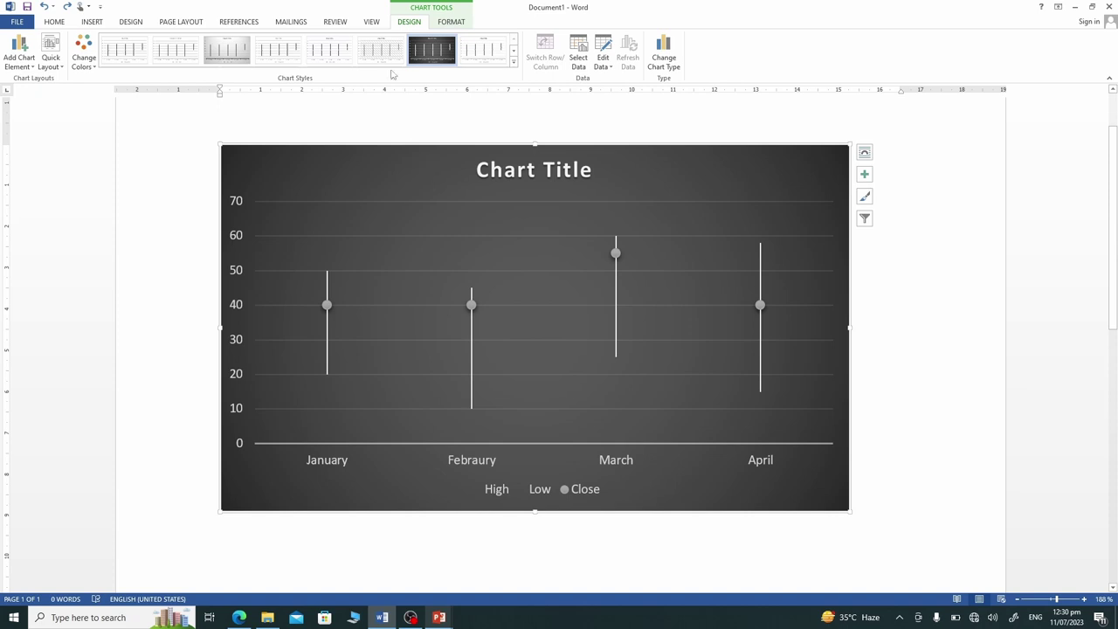
Step: Apply Quick Layout 4 to show a High, Low and Close data table
{"action": "left_click", "coordinate": [30, 63]}
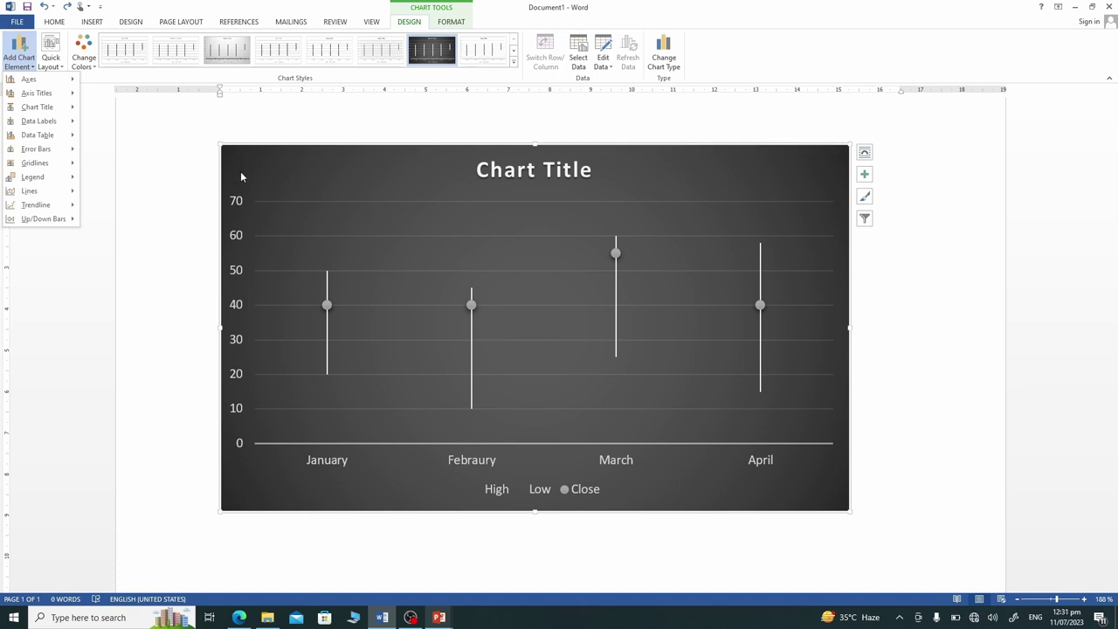
{"action": "left_click", "coordinate": [266, 161]}
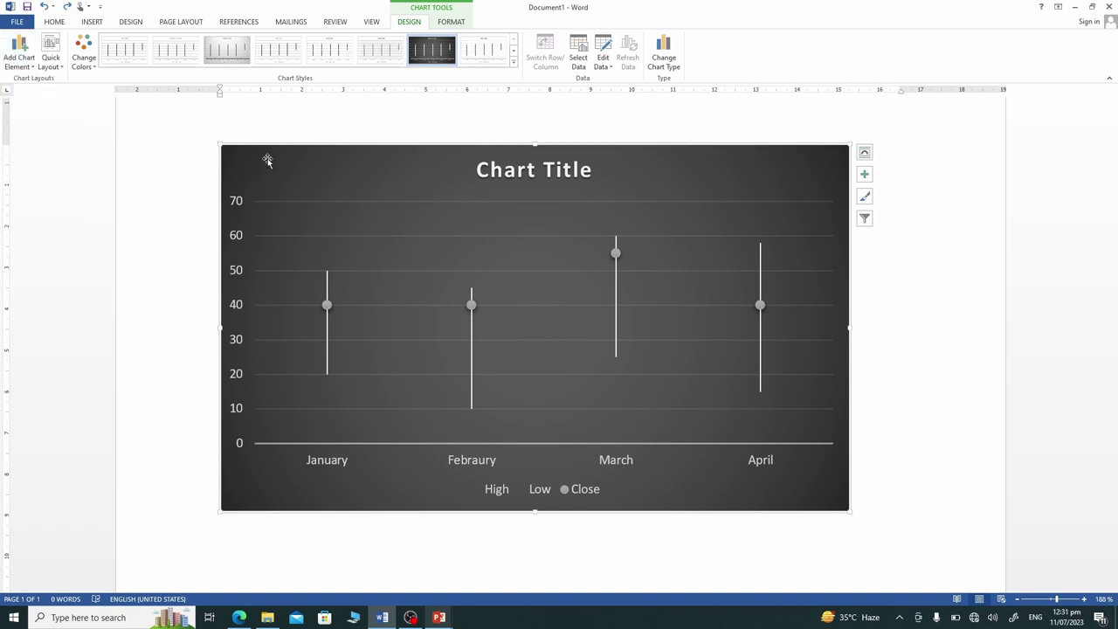
{"action": "left_click", "coordinate": [59, 69]}
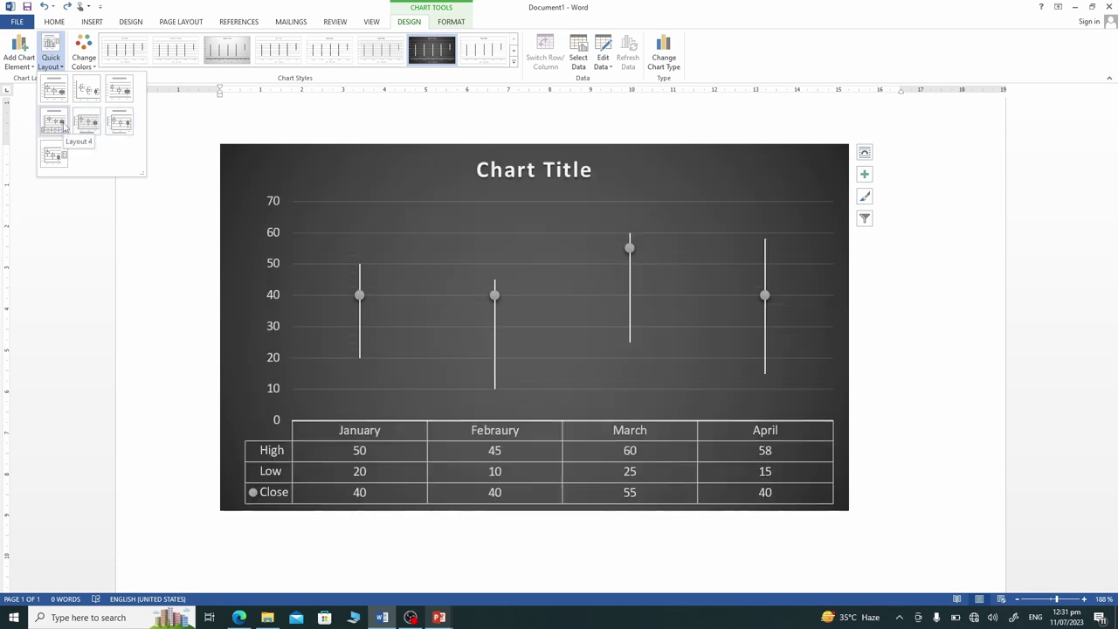
{"action": "left_click", "coordinate": [63, 127]}
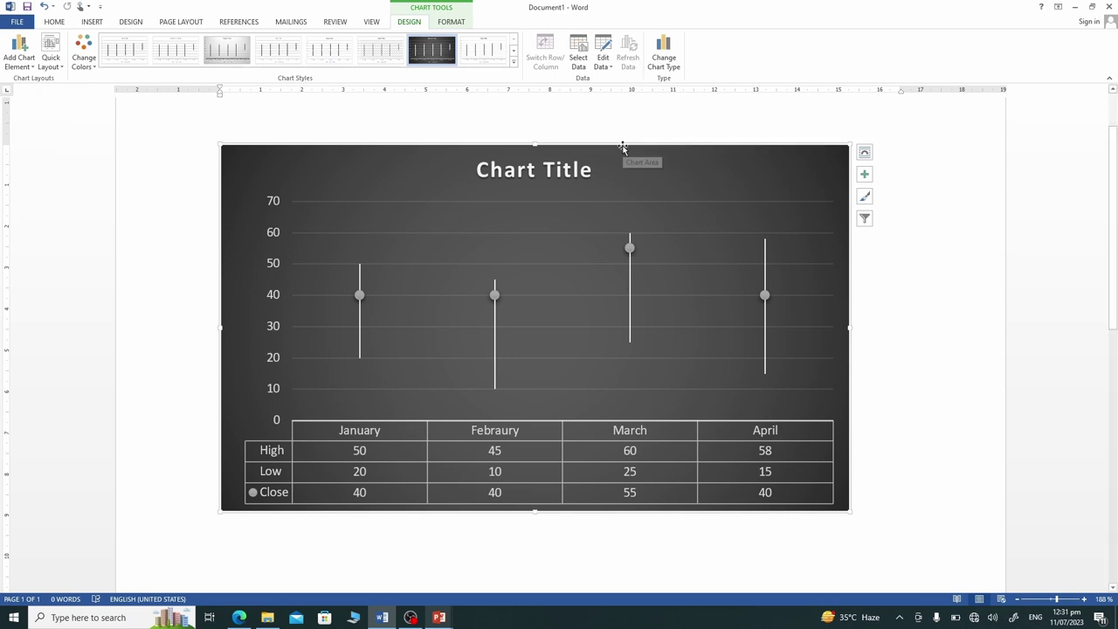
Step: Open the chart type options twice and cancel both times, keeping High-Low-Close
{"action": "left_click", "coordinate": [674, 73]}
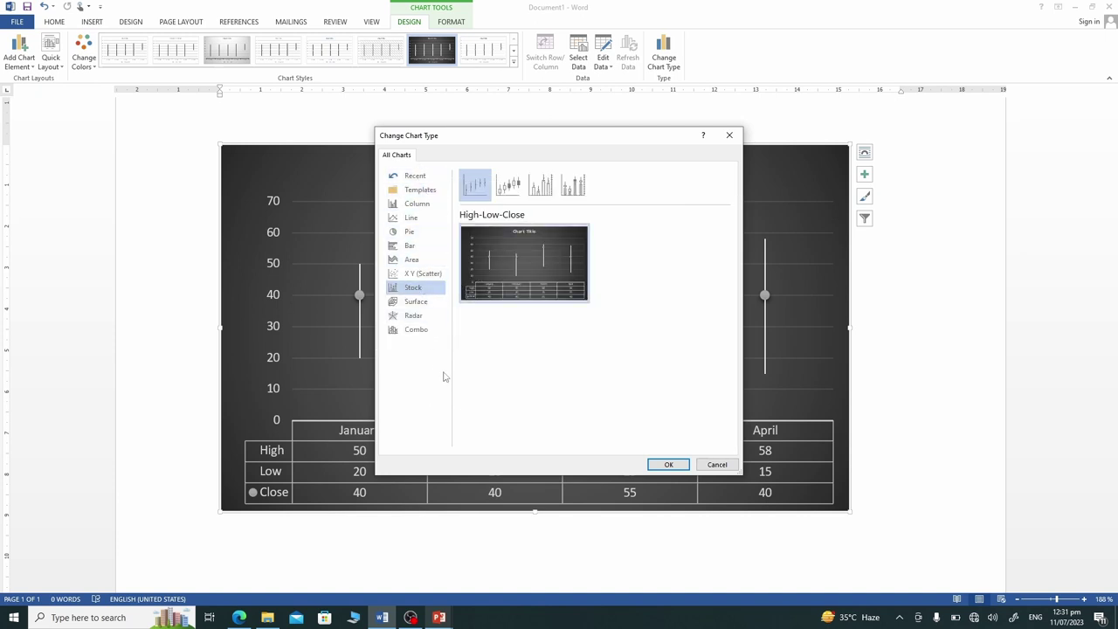
{"action": "left_click", "coordinate": [720, 466]}
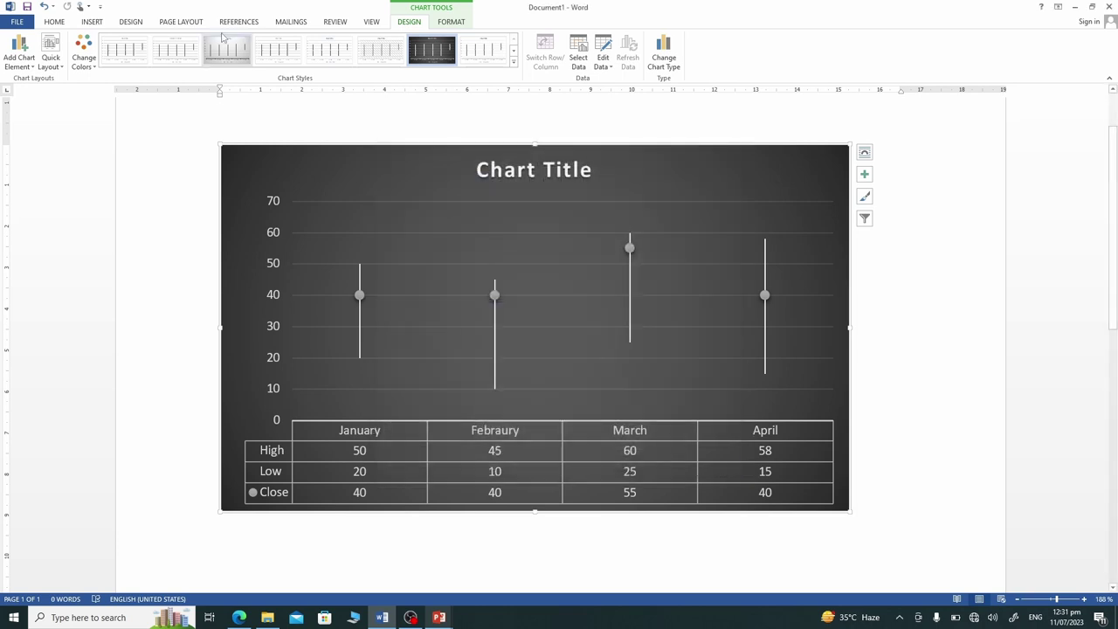
{"action": "left_click", "coordinate": [94, 26]}
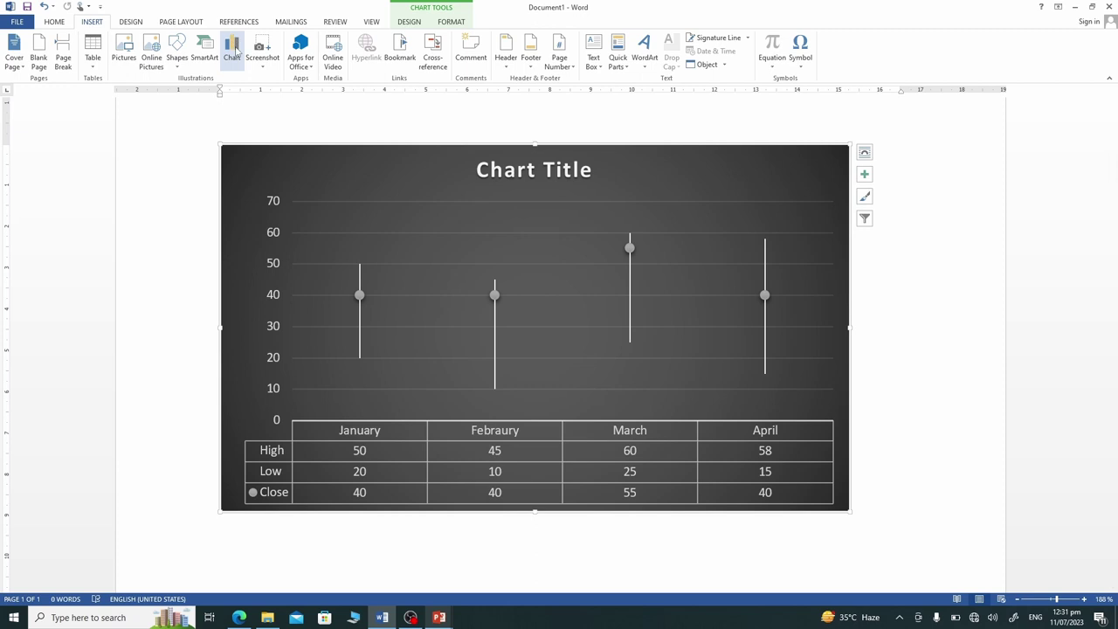
{"action": "left_click", "coordinate": [232, 50]}
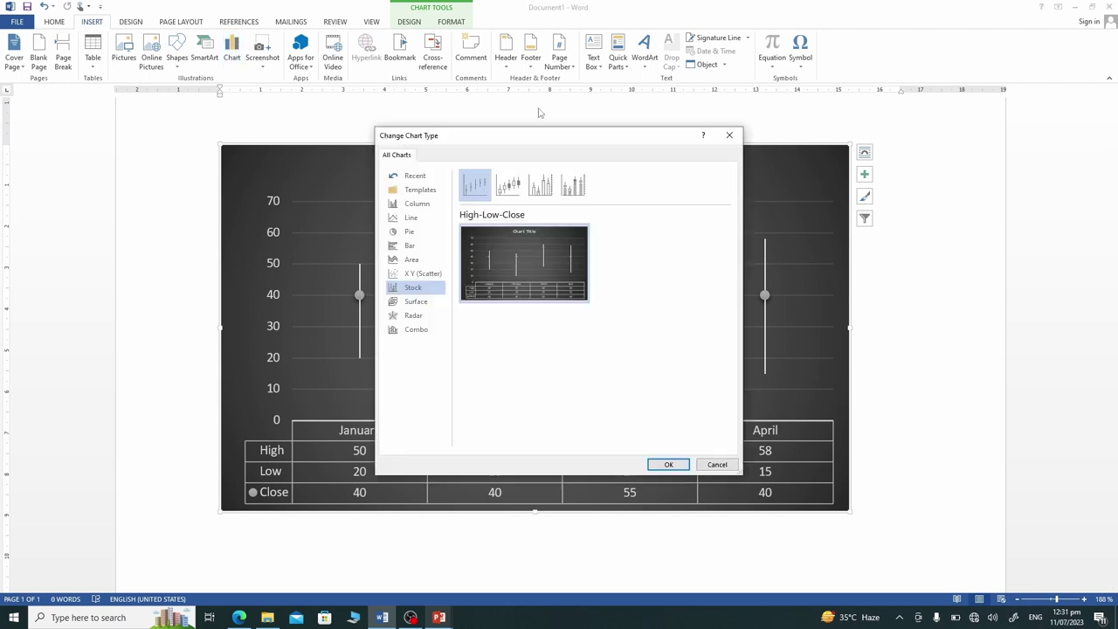
{"action": "left_click", "coordinate": [709, 465]}
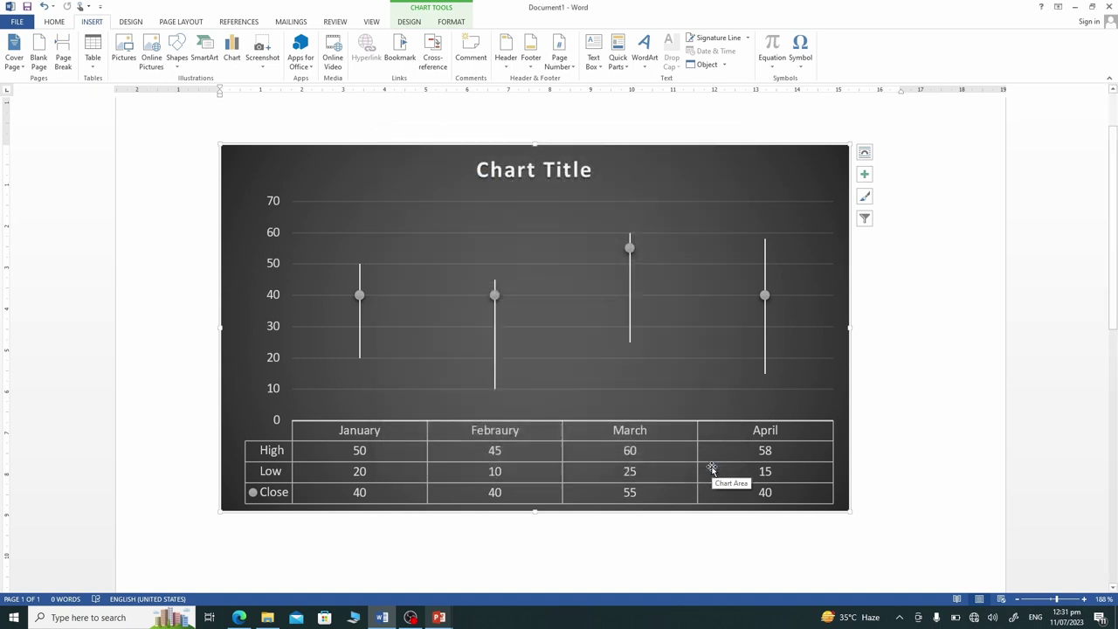